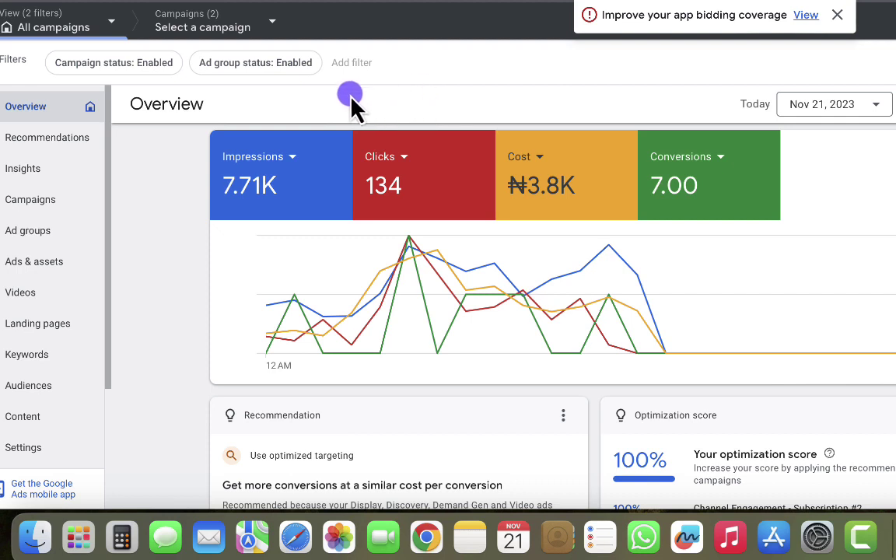
Show the campaign list with clicks, cost, CTR and conversions for both campaigns.
click(30, 200)
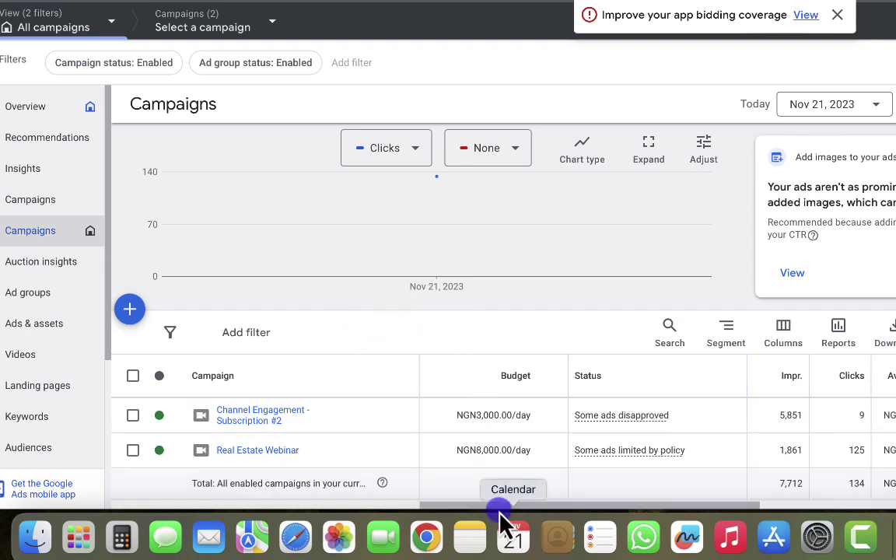
drag(500, 510, 619, 502)
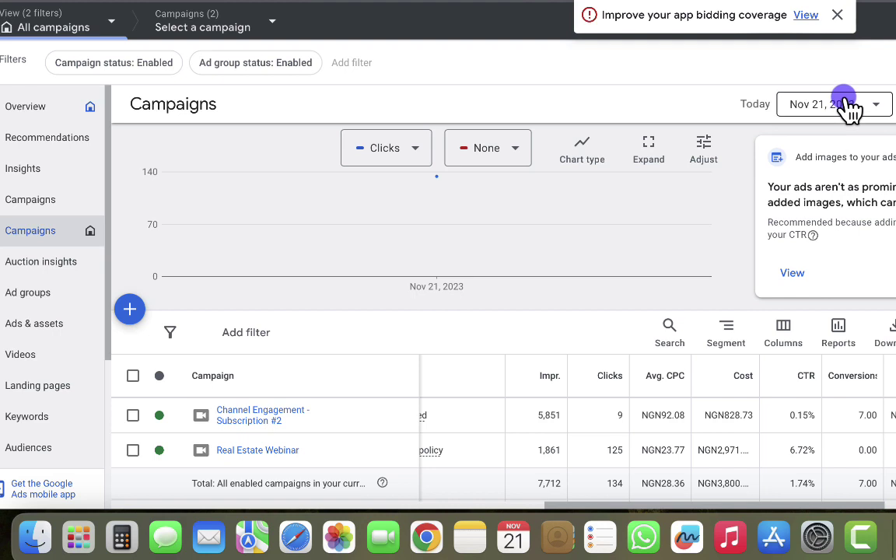
click(848, 108)
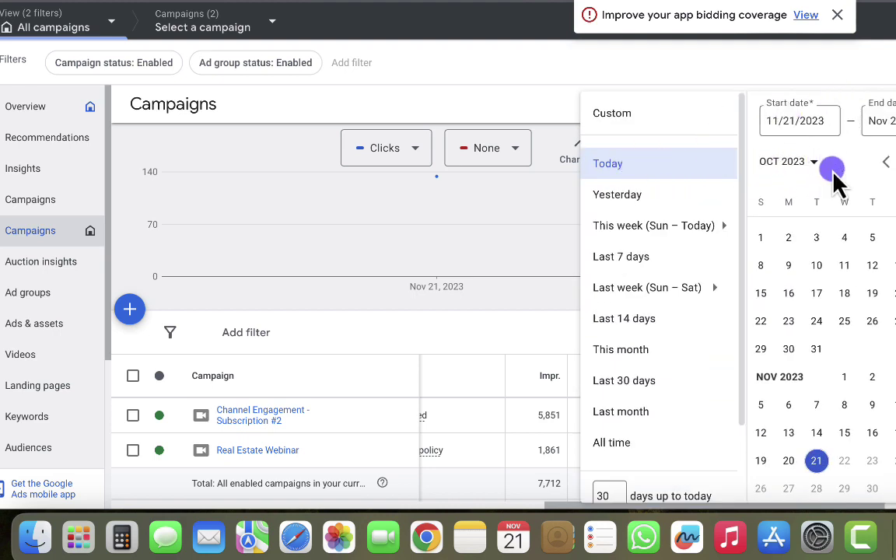
click(824, 461)
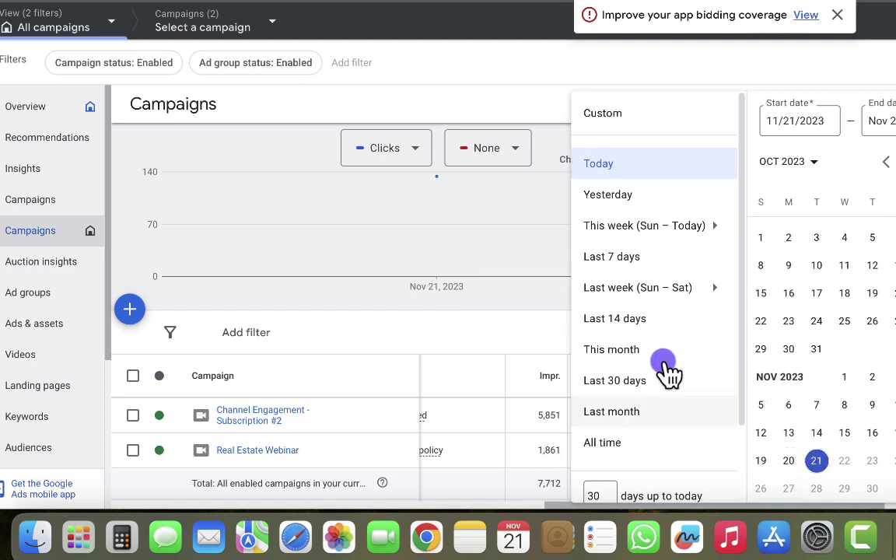
click(515, 294)
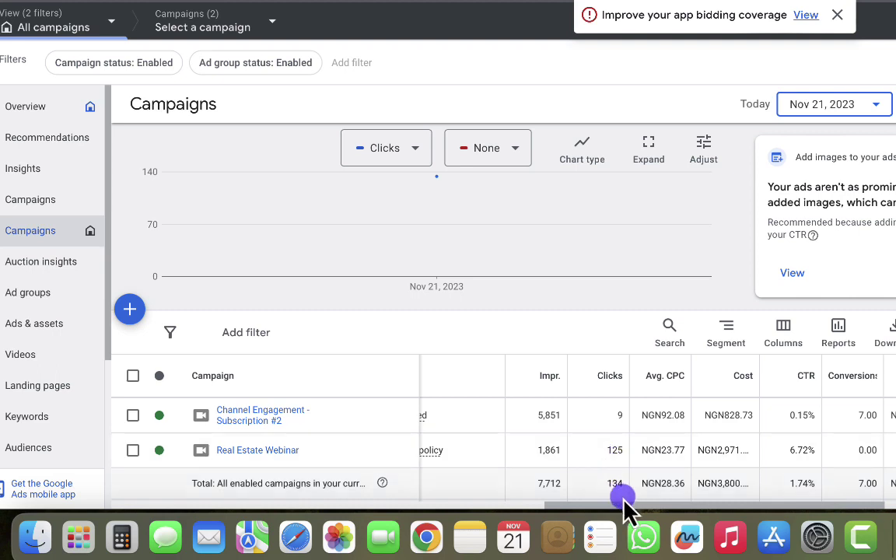
drag(630, 508, 694, 512)
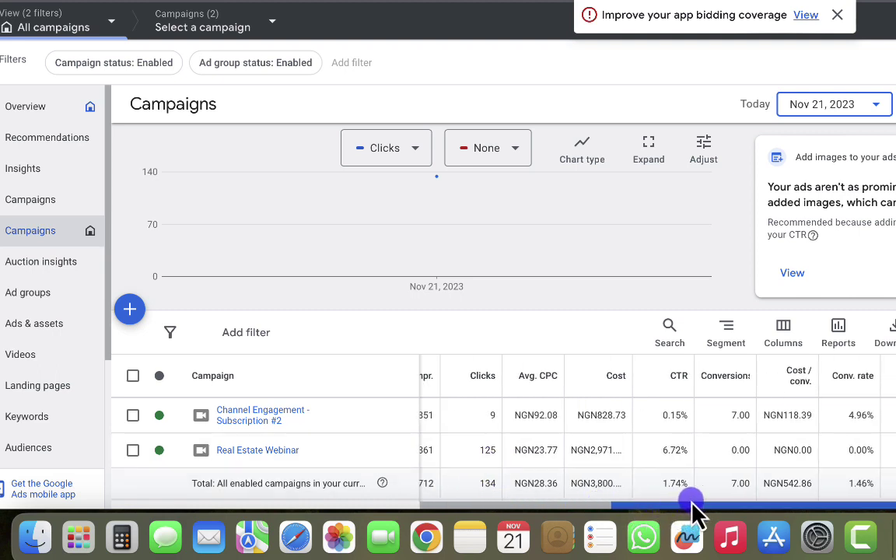
drag(462, 451, 501, 455)
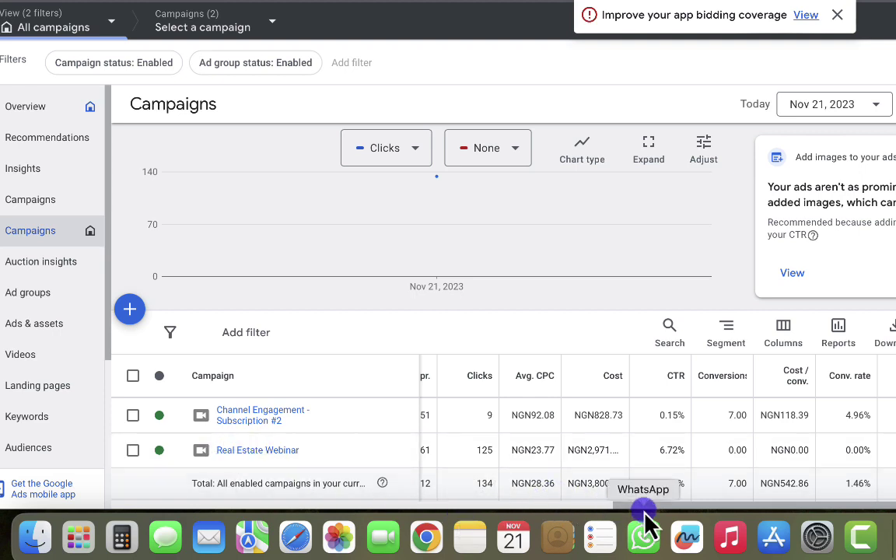
drag(645, 502, 439, 498)
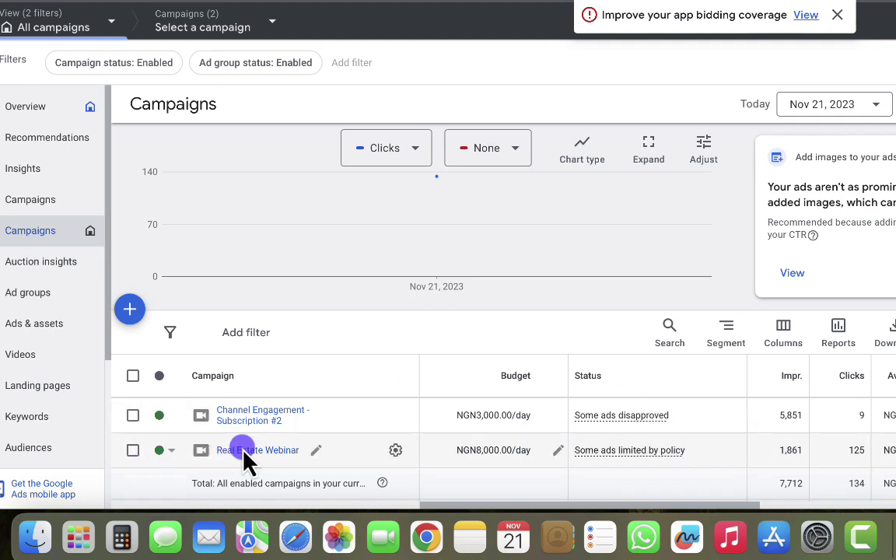
Open Real Estate Webinar's settings and expand Networks to review YouTube, Video partners and Google TV.
click(245, 451)
click(19, 378)
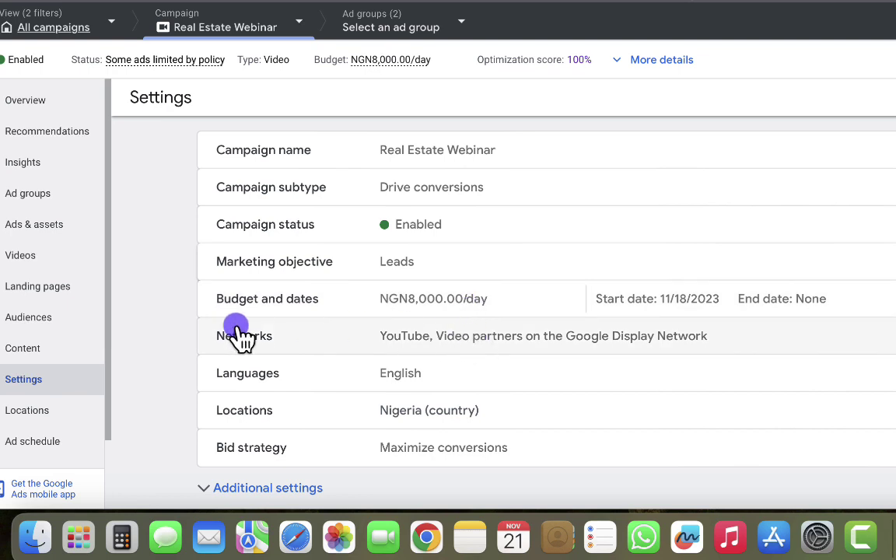
click(424, 339)
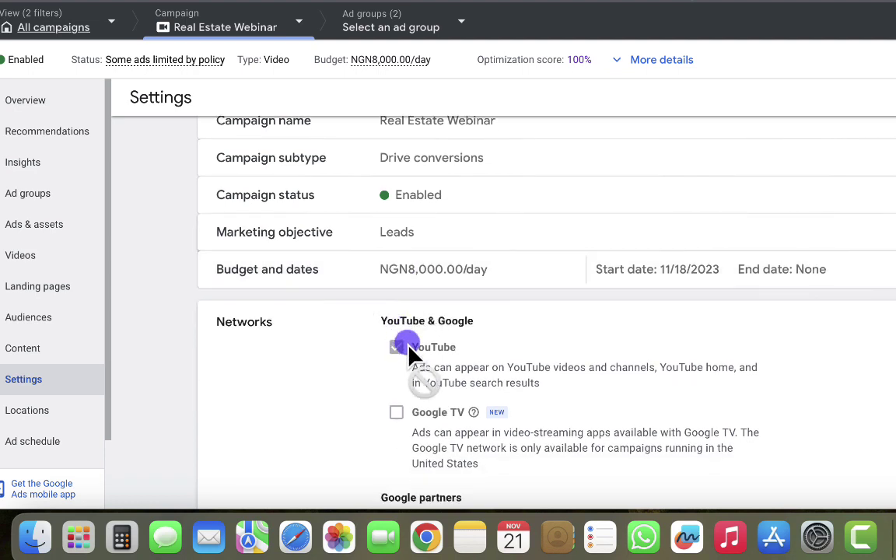
scroll(418, 350, down, 1)
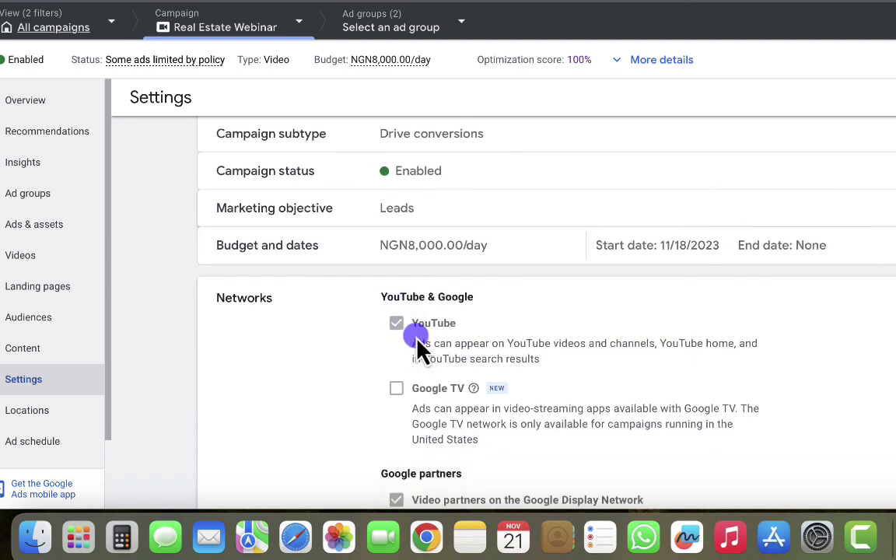
mouse_move(398, 391)
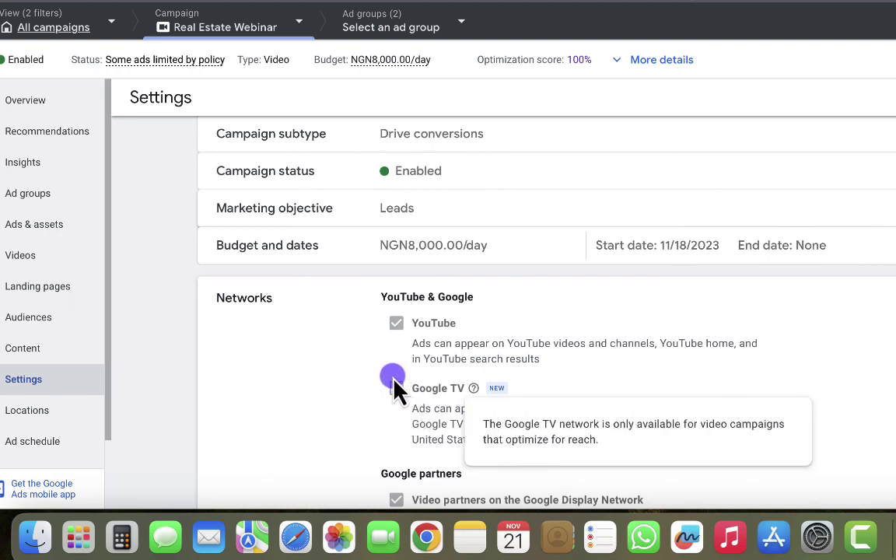
scroll(395, 389, down, 1)
scroll(396, 389, down, 1)
mouse_move(400, 373)
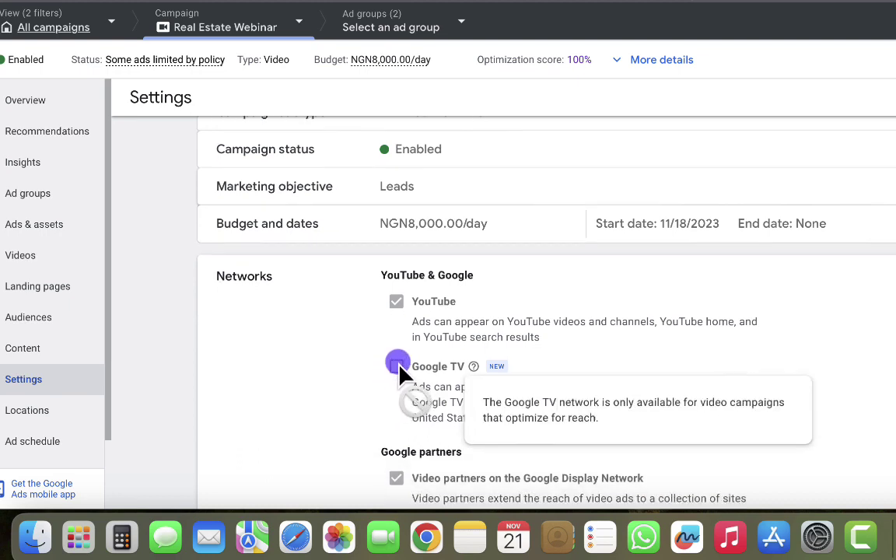
scroll(398, 374, down, 5)
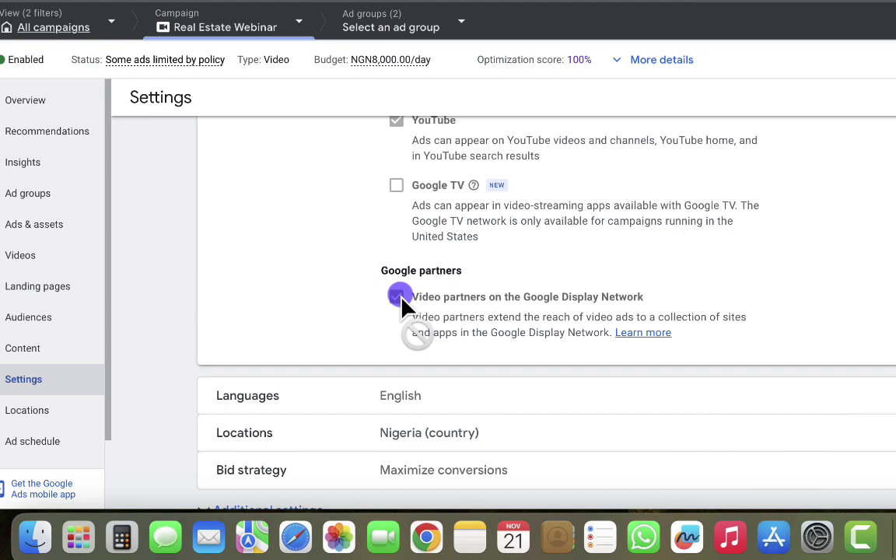
click(434, 297)
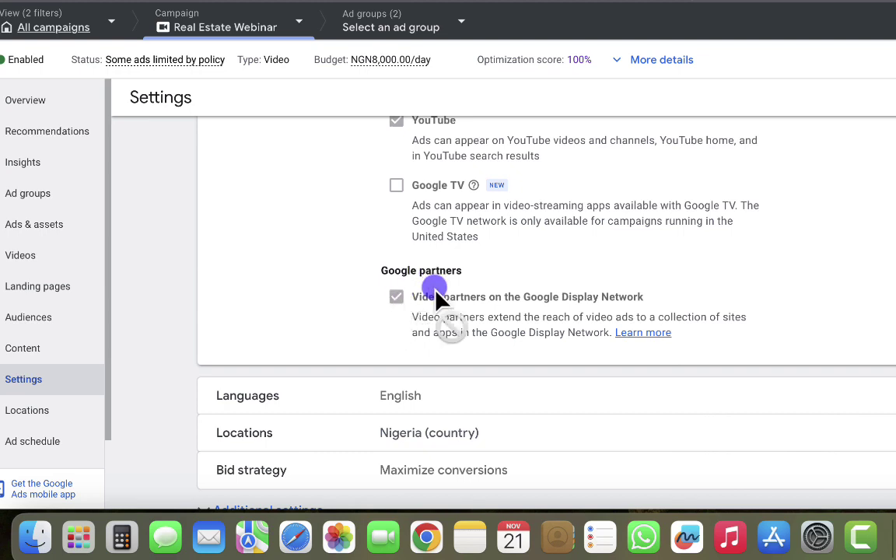
scroll(424, 302, down, 1)
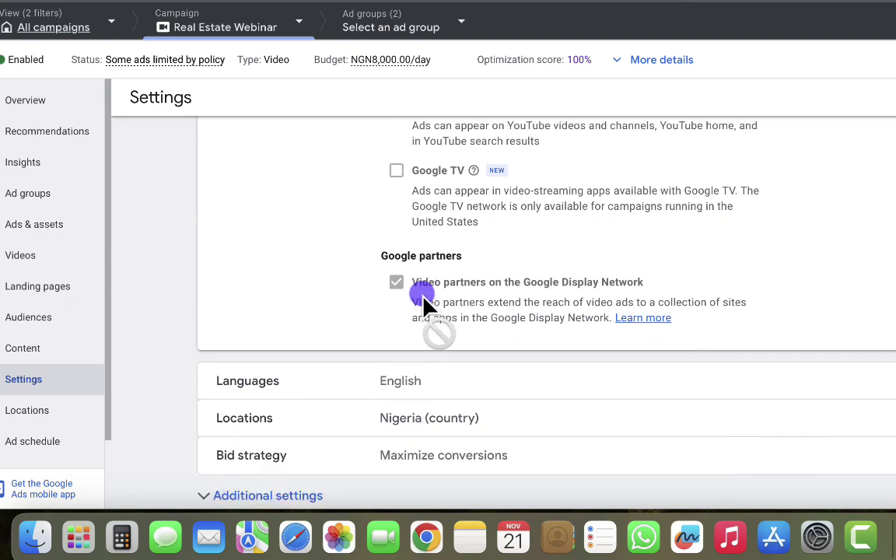
scroll(424, 303, up, 1)
scroll(425, 306, up, 3)
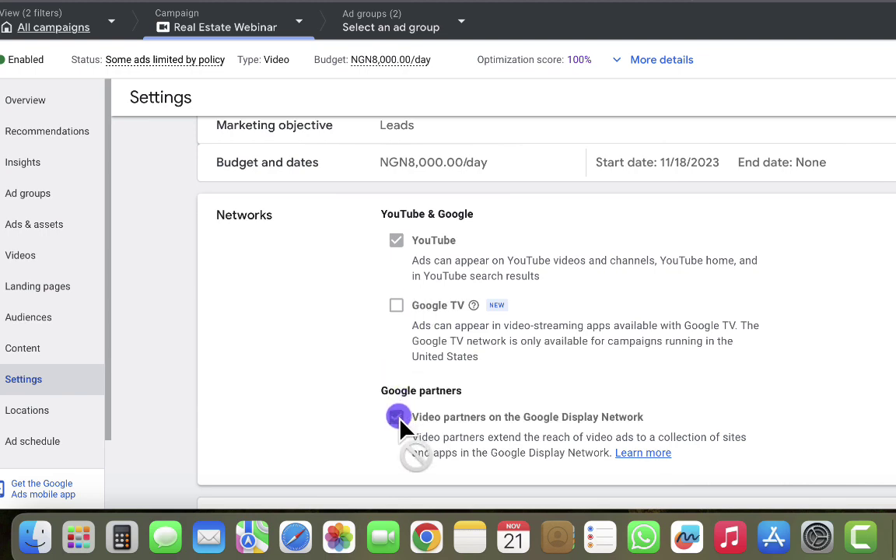
scroll(398, 413, down, 1)
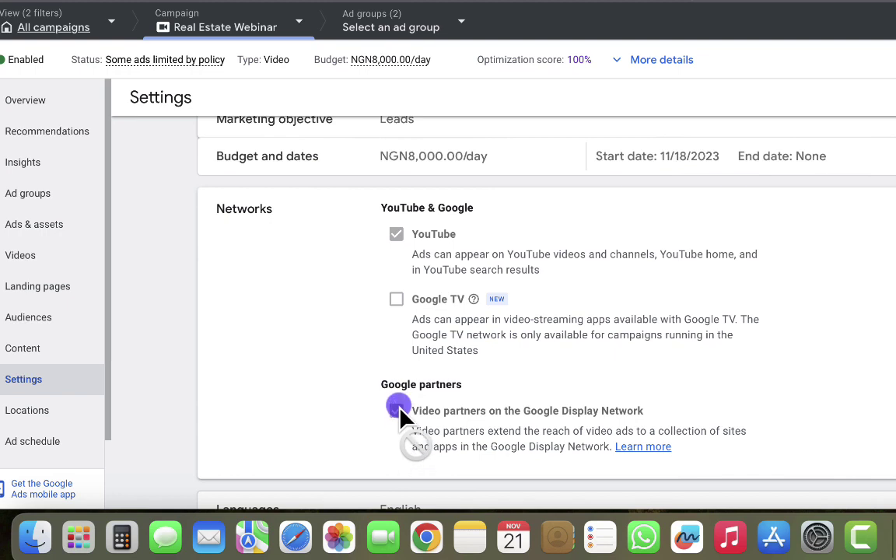
scroll(397, 412, up, 3)
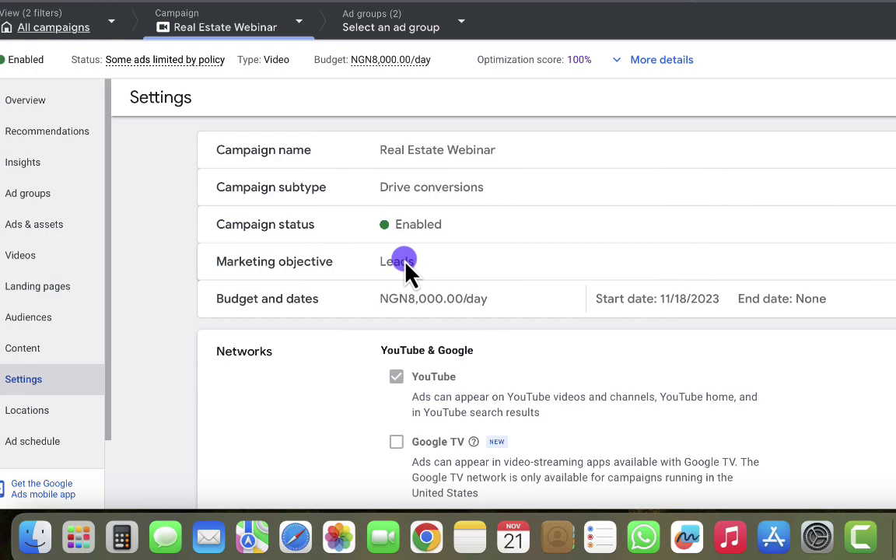
scroll(424, 343, down, 5)
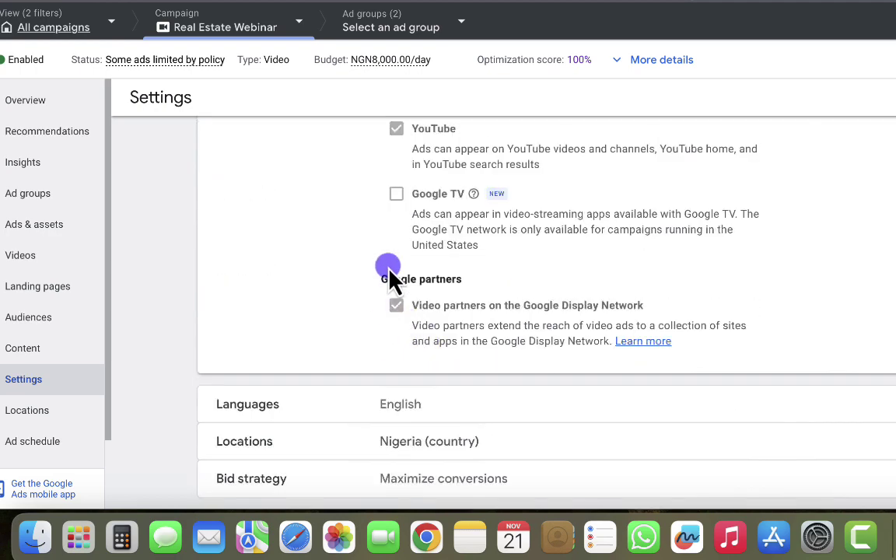
scroll(389, 274, up, 3)
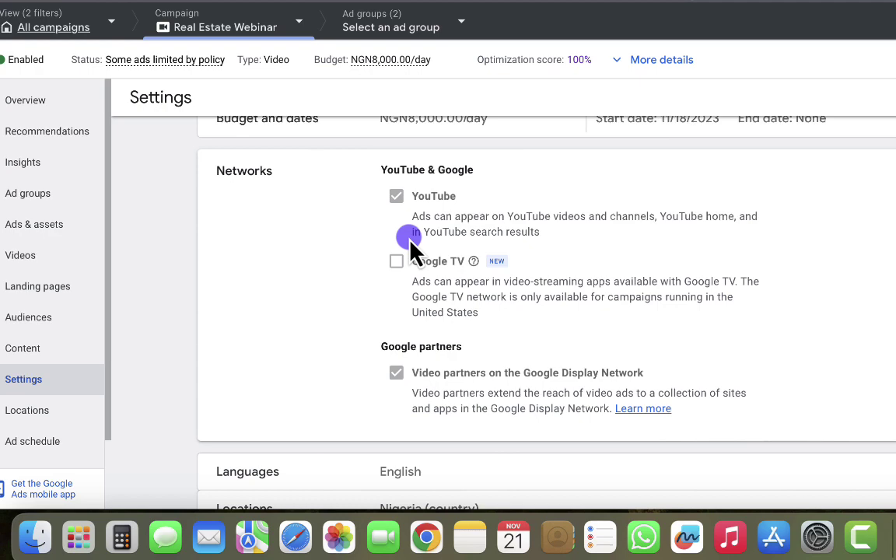
scroll(410, 247, down, 1)
scroll(410, 248, up, 5)
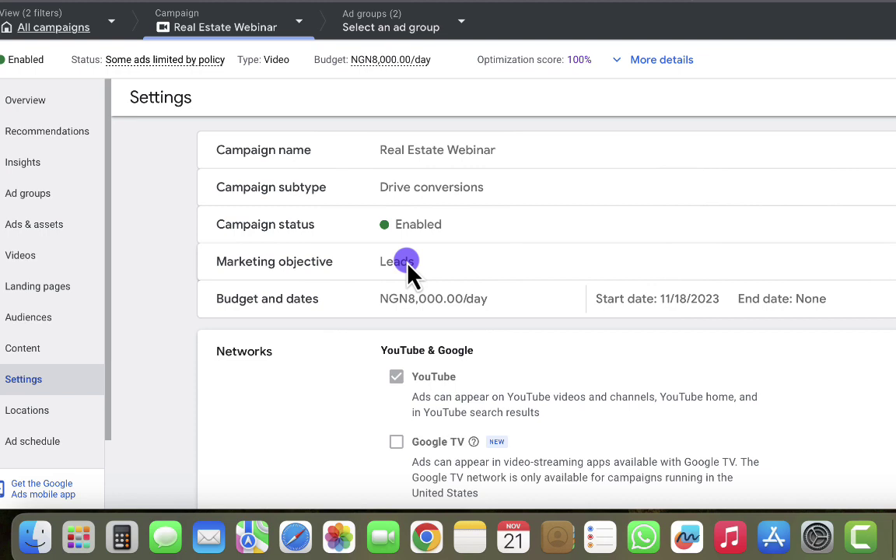
scroll(402, 343, down, 3)
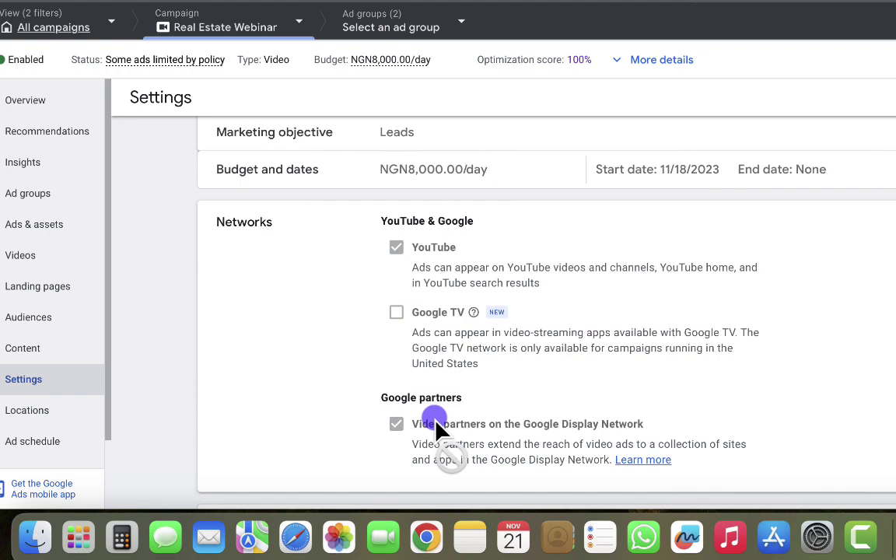
Compare ad group views, then open the Lad Webinar - Landscape Video ad group's Topics report.
click(43, 207)
mouse_move(295, 218)
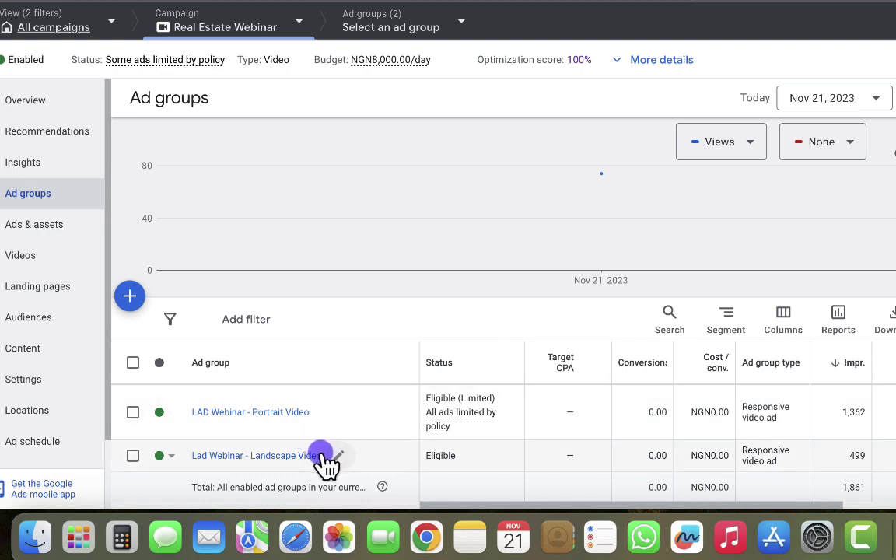
drag(499, 510, 596, 500)
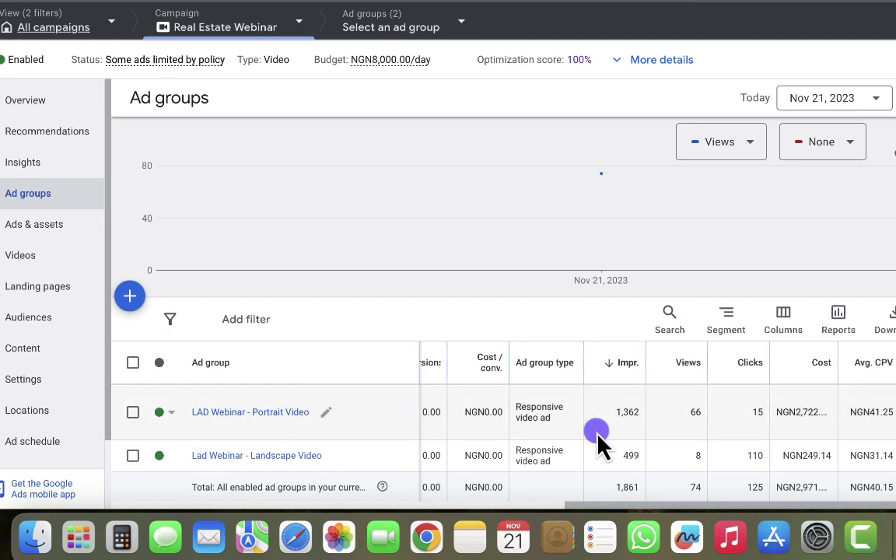
double_click(698, 412)
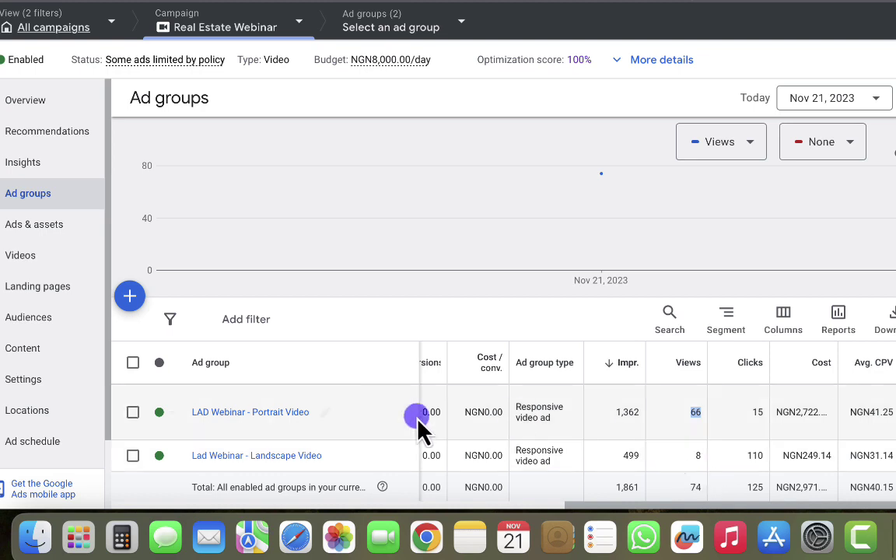
click(227, 456)
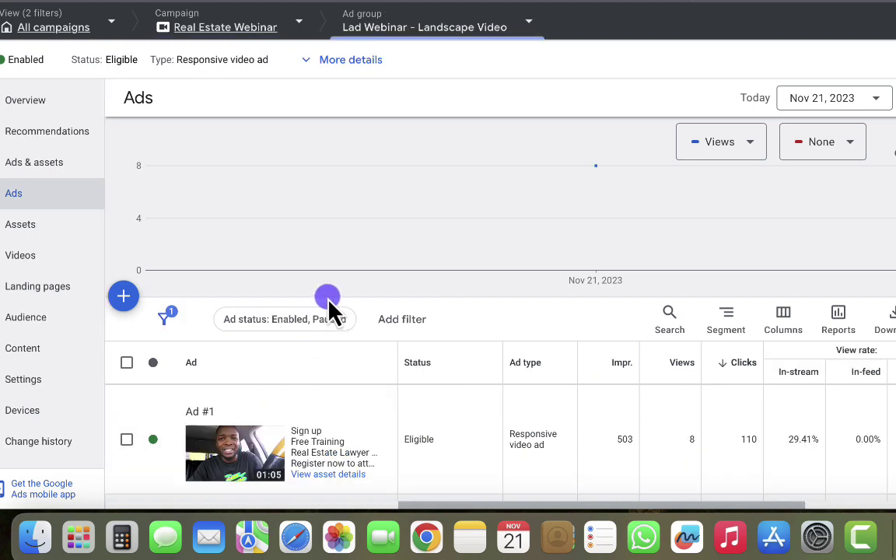
click(17, 350)
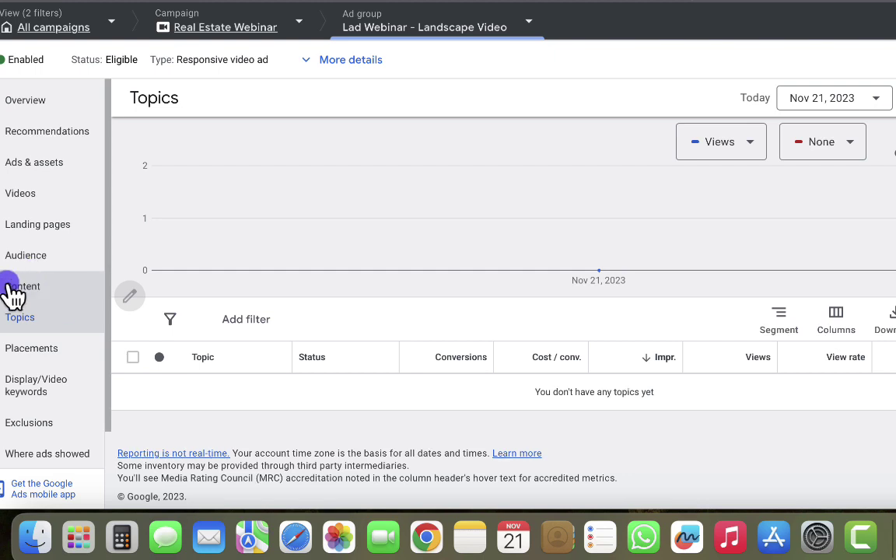
Go from the ad group's Content and Topics pages to its Where ads showed placements report.
click(24, 293)
click(22, 289)
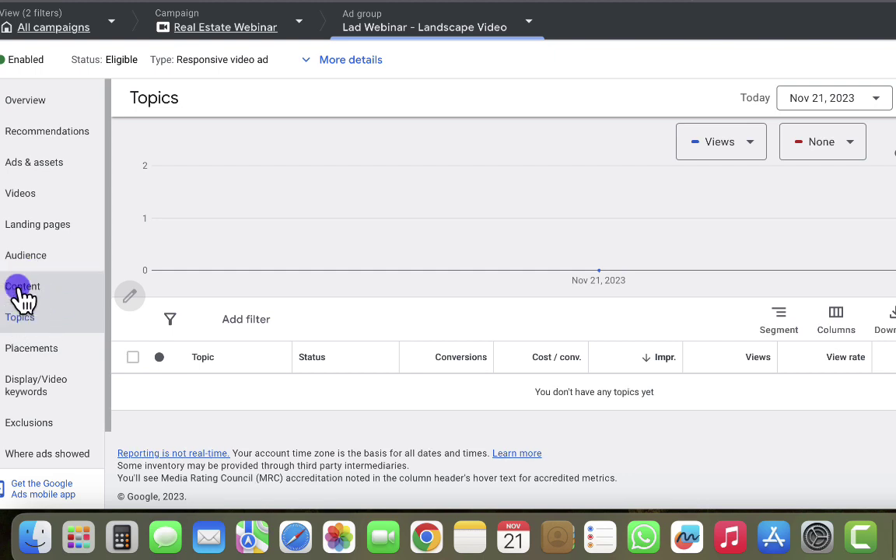
click(20, 315)
click(21, 317)
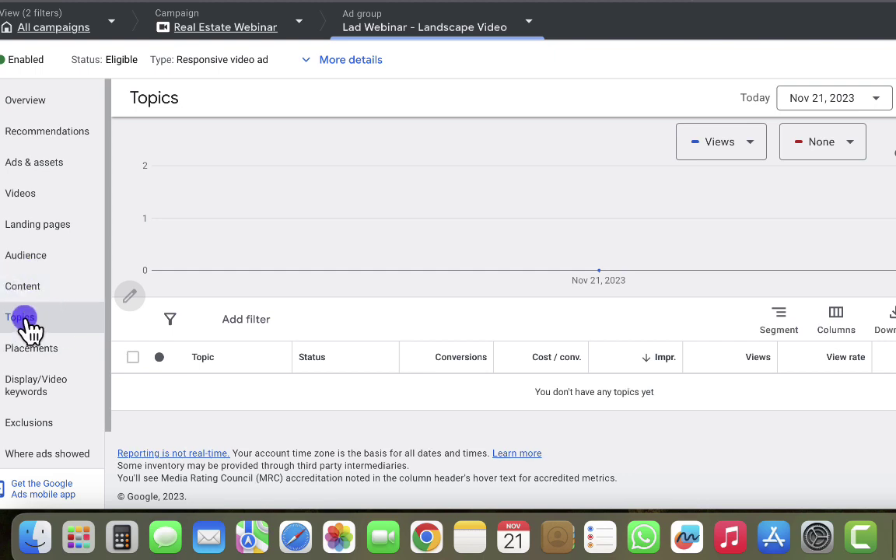
click(24, 320)
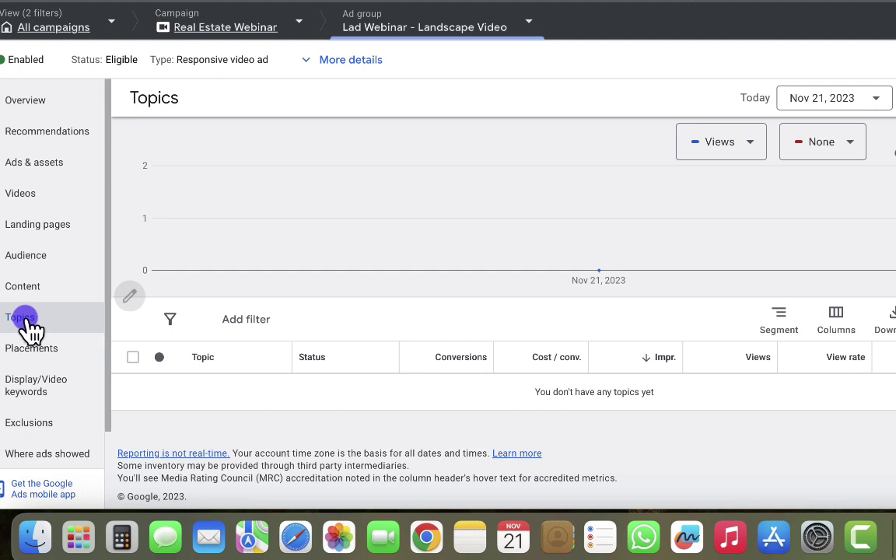
scroll(29, 331, down, 1)
scroll(26, 330, down, 3)
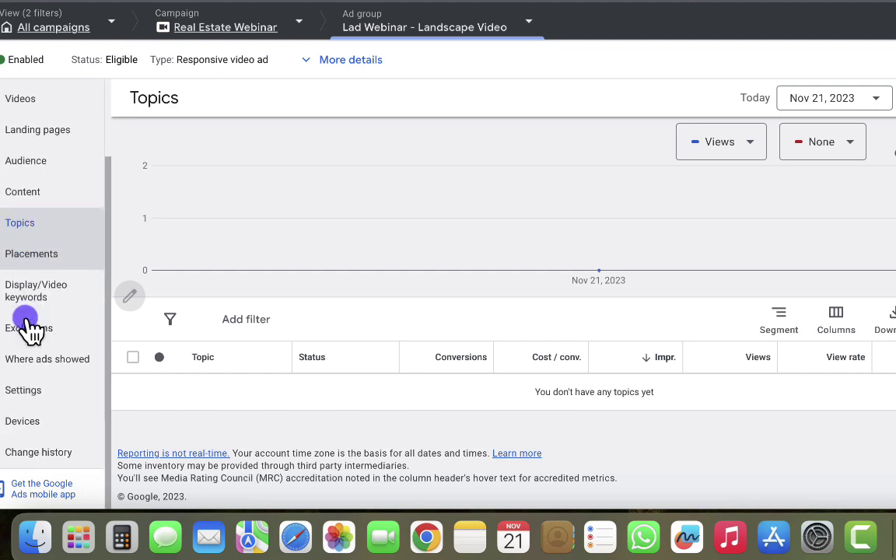
click(51, 359)
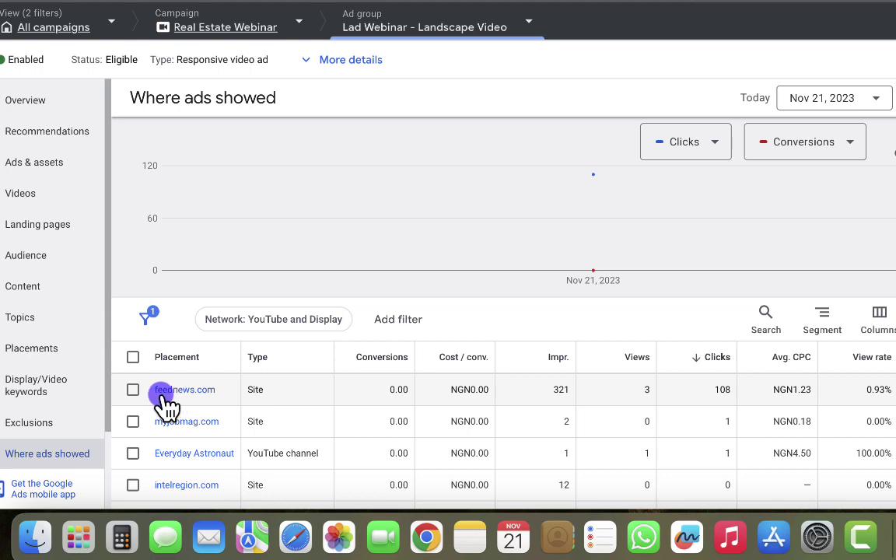
Copy the feednews.com placement link and open a new browser tab.
drag(152, 392, 213, 392)
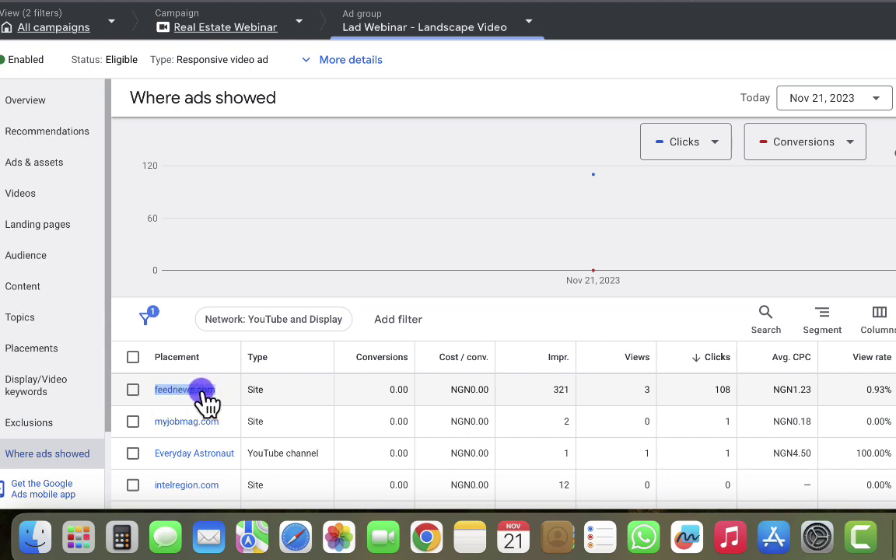
right_click(203, 392)
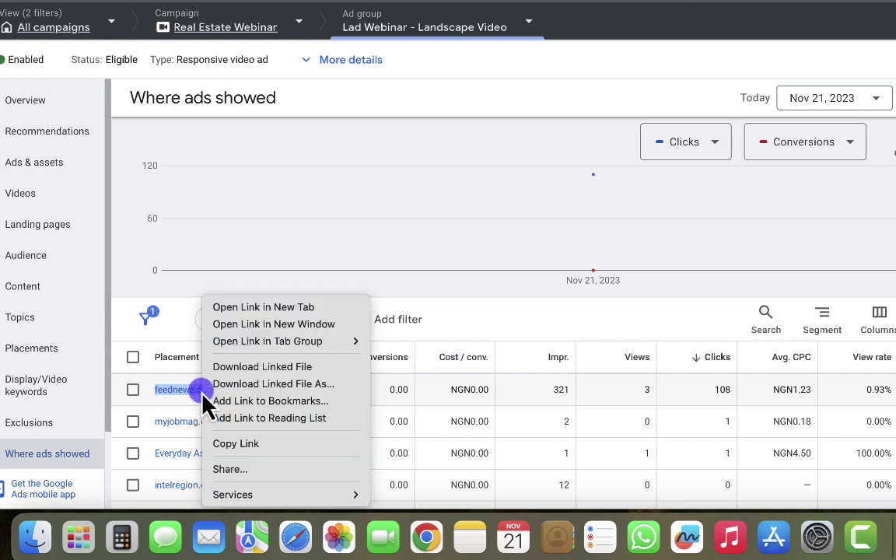
click(231, 445)
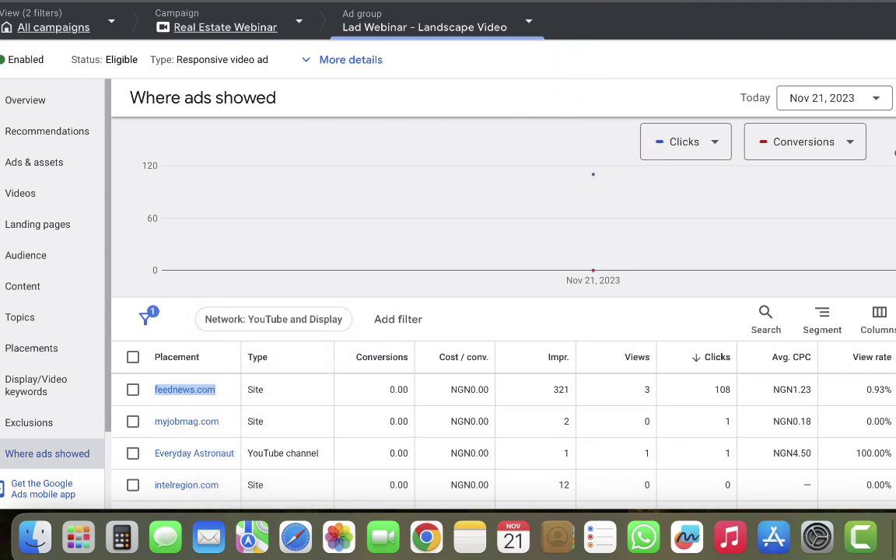
key(super+t)
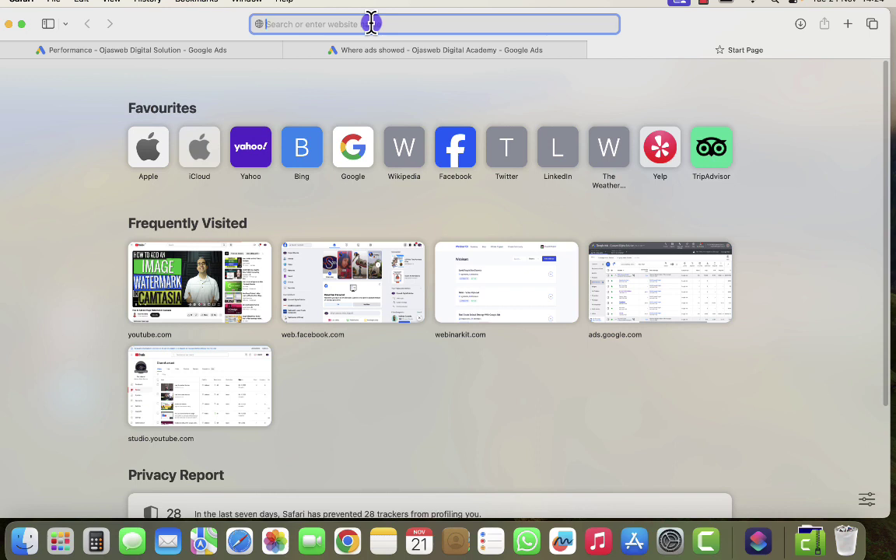
Load feednews.com in the new tab, then return to the Where ads showed report.
key(super+v)
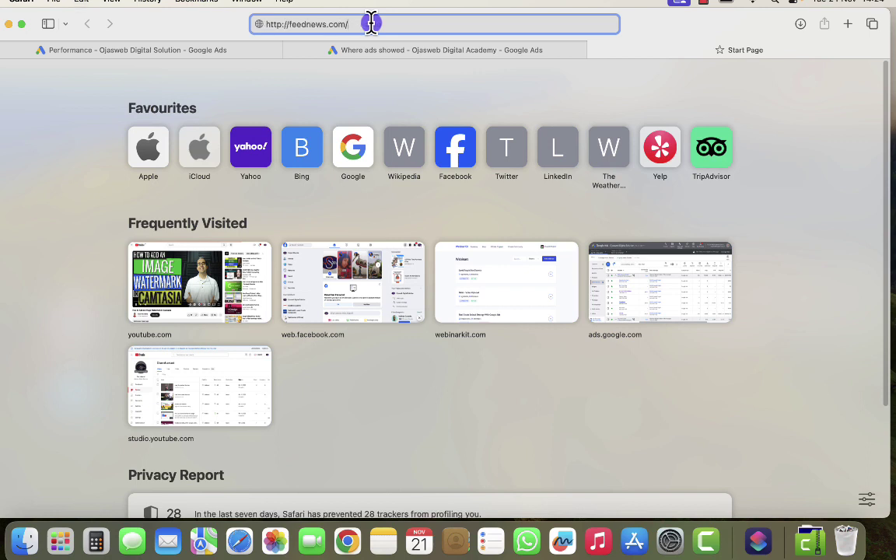
key(Return)
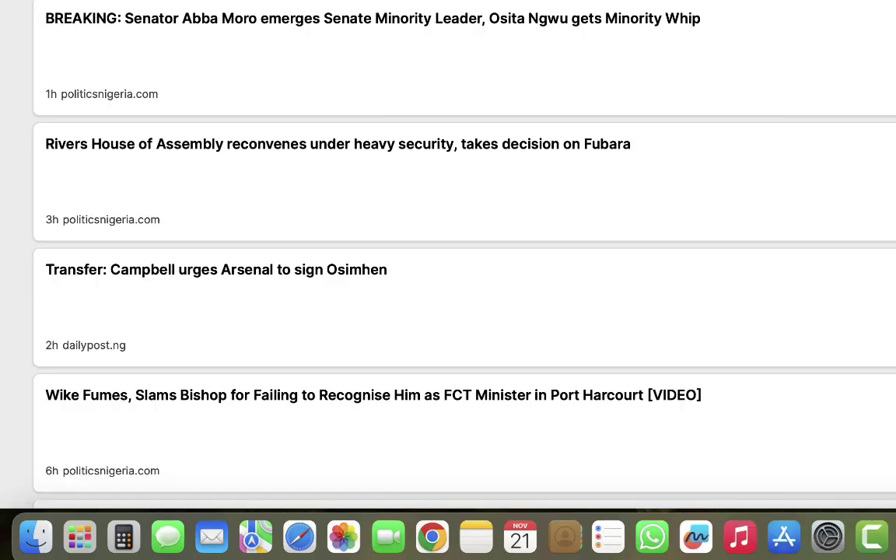
click(393, 52)
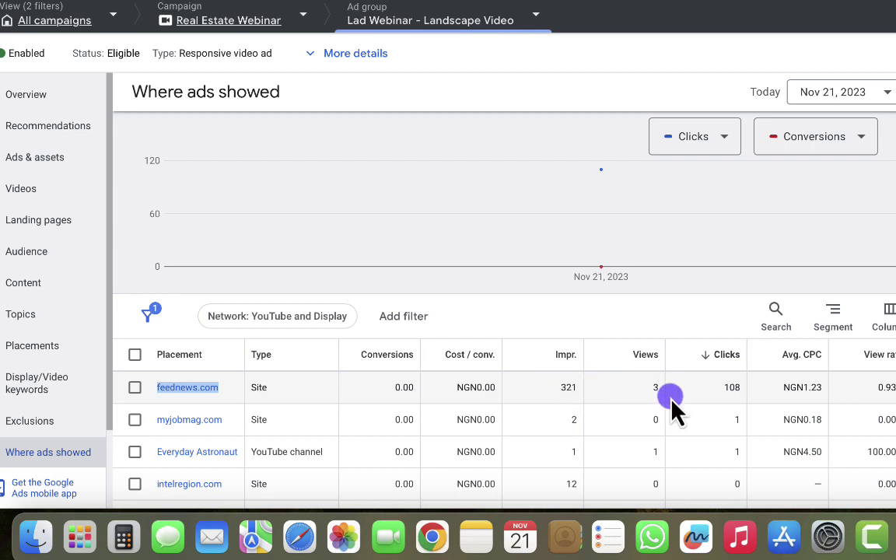
Note feednews.com's 108 clicks and exclude that placement from the Real Estate Webinar campaign.
drag(724, 390, 743, 403)
click(727, 391)
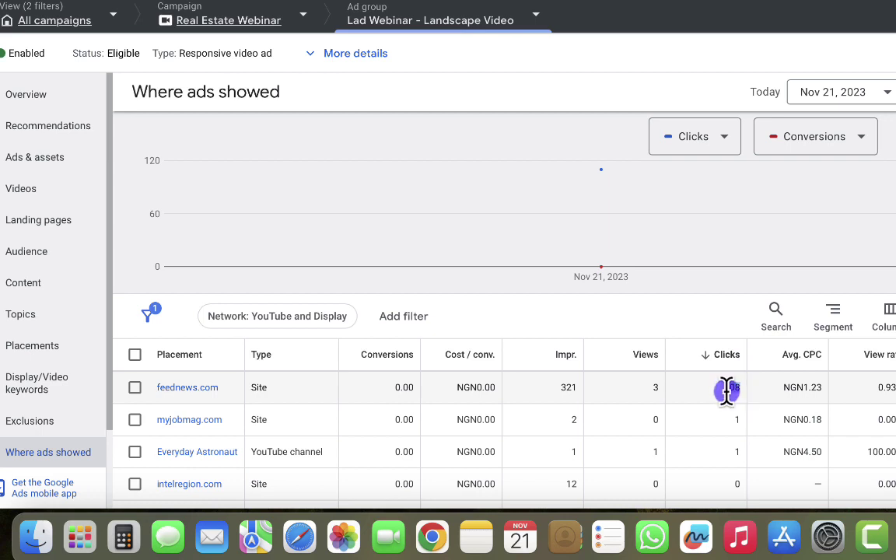
scroll(728, 401, down, 2)
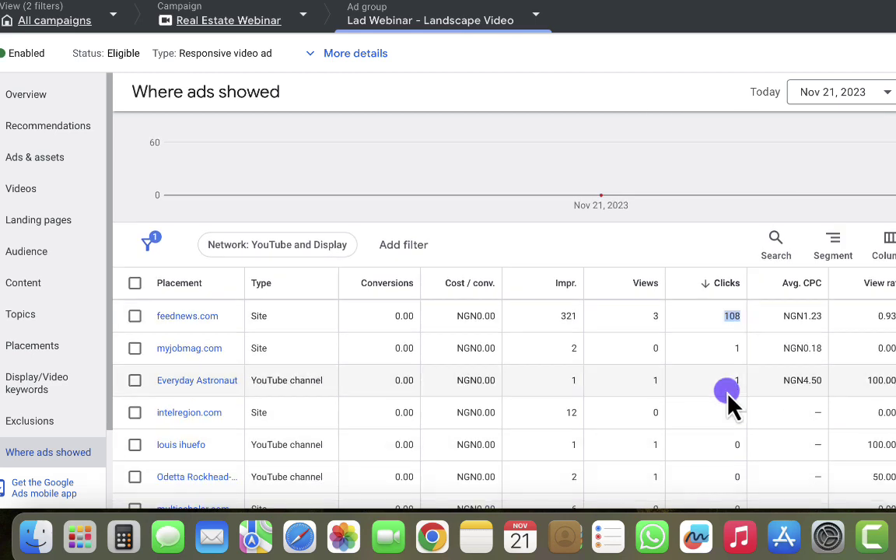
scroll(698, 404, down, 1)
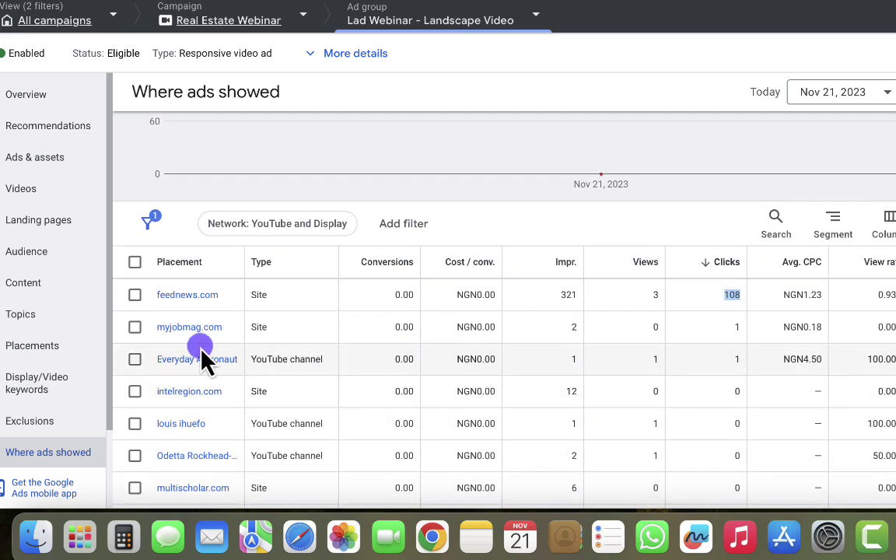
click(136, 296)
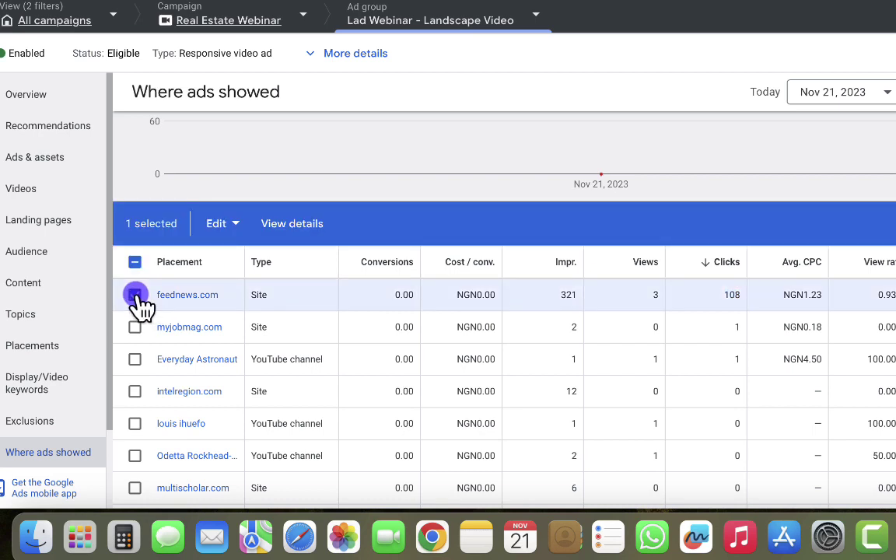
click(221, 231)
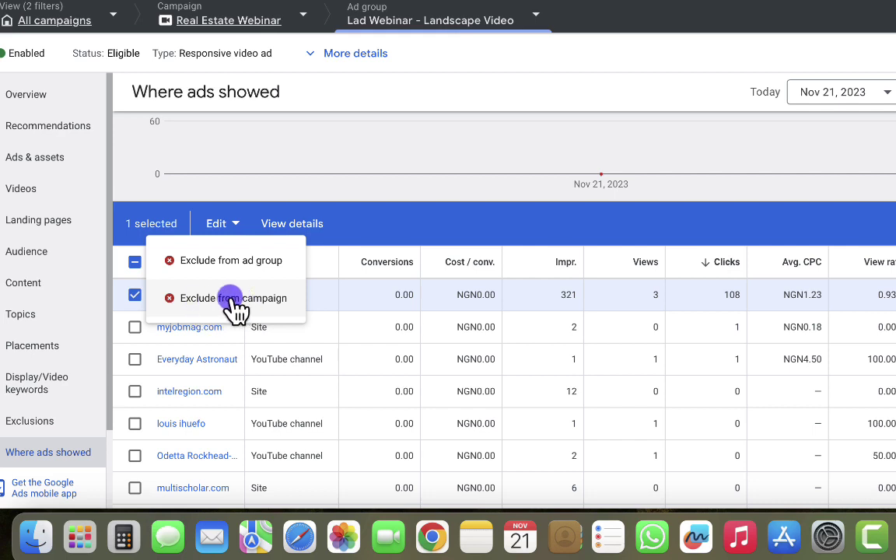
click(230, 299)
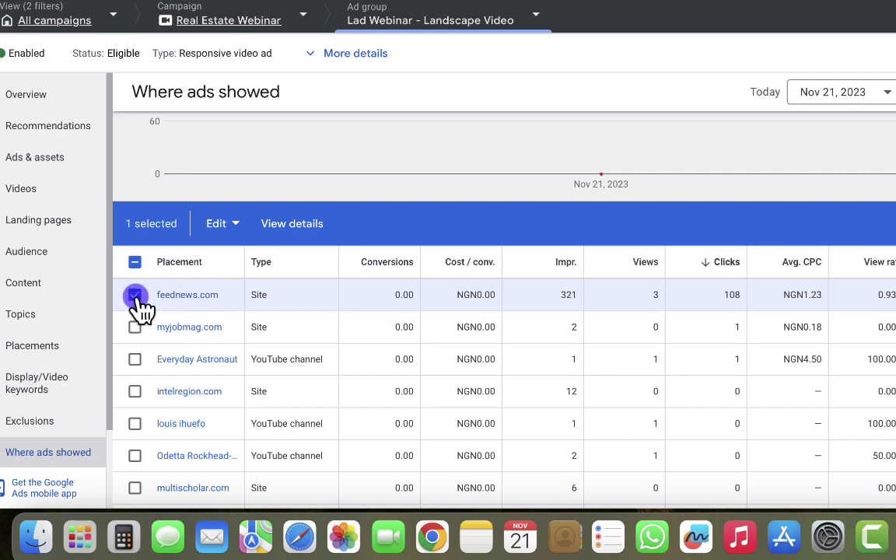
Clear the feednews.com and myjobmag.com selections and start adding a table filter.
click(135, 296)
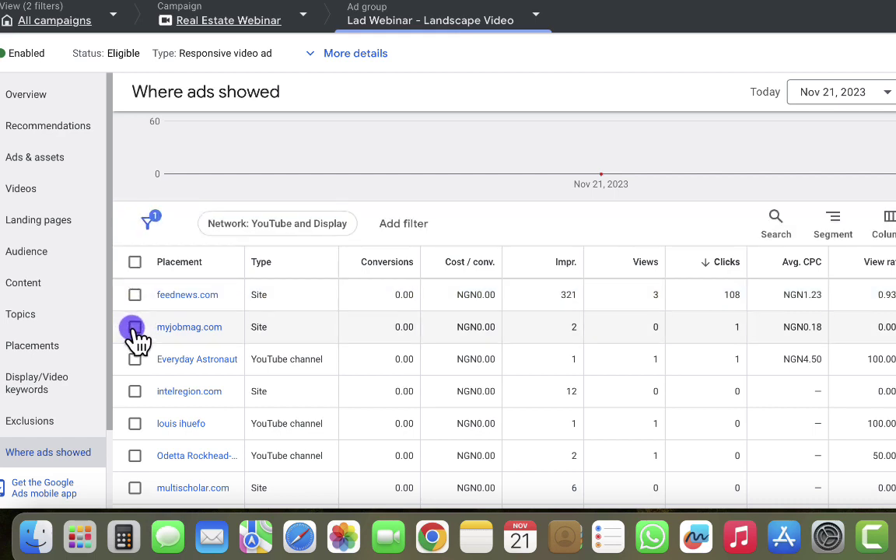
click(134, 328)
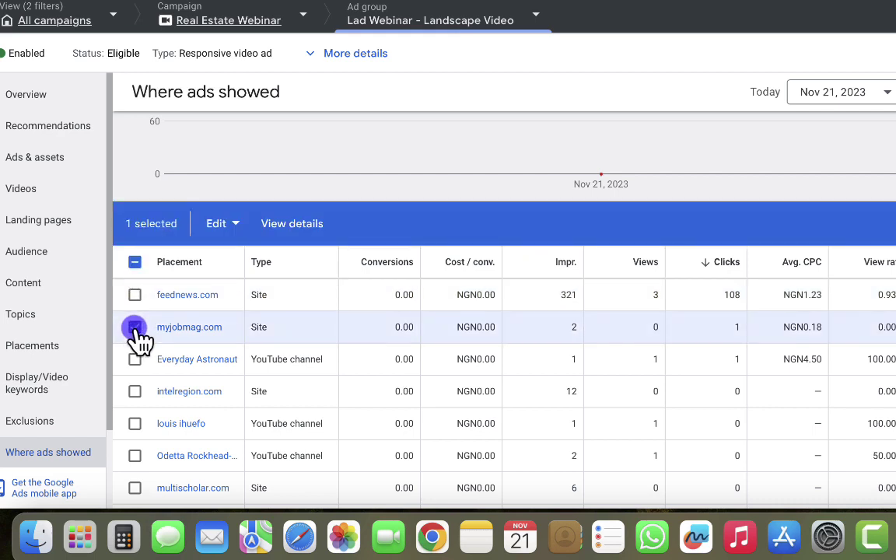
click(135, 328)
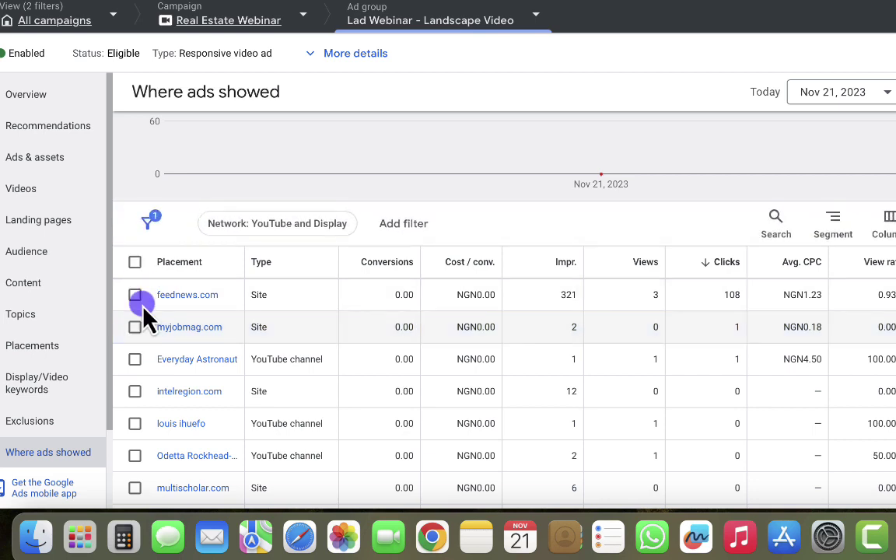
click(411, 243)
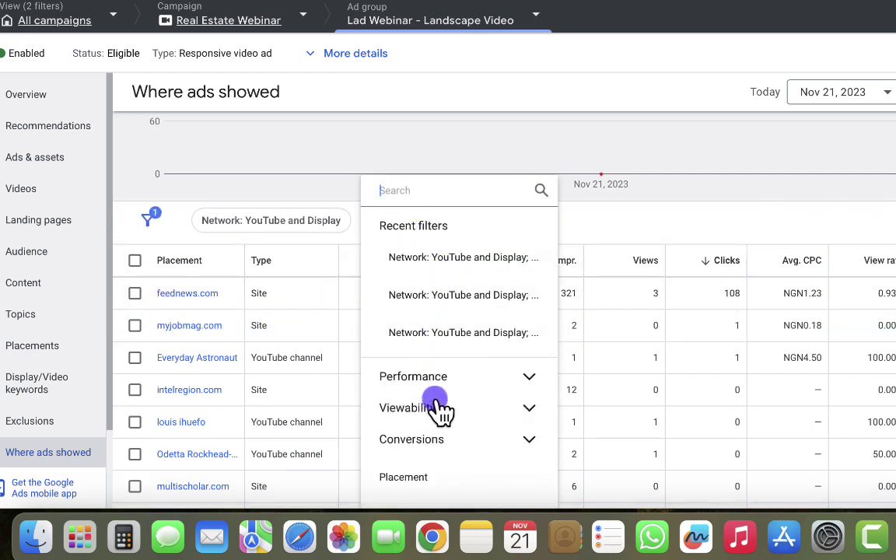
Filter placements to those containing '.com' and select all 9 resulting sites.
click(419, 480)
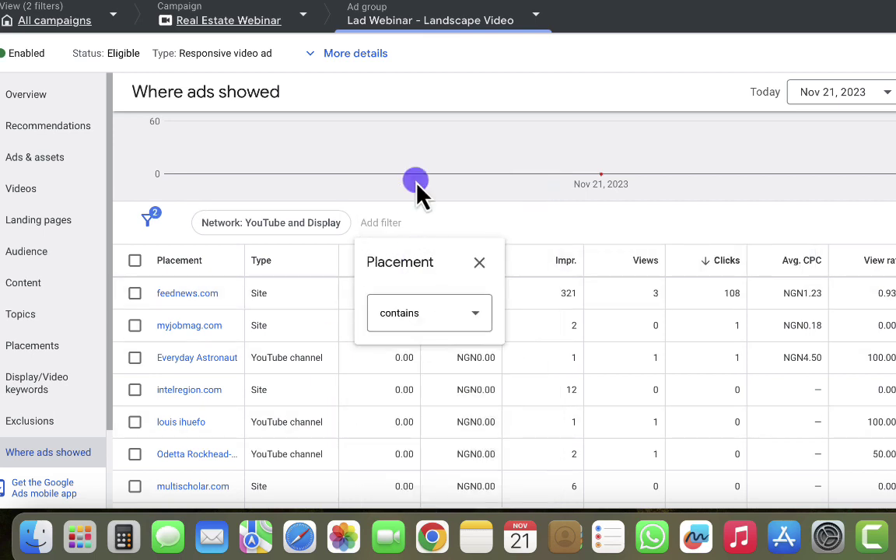
click(419, 377)
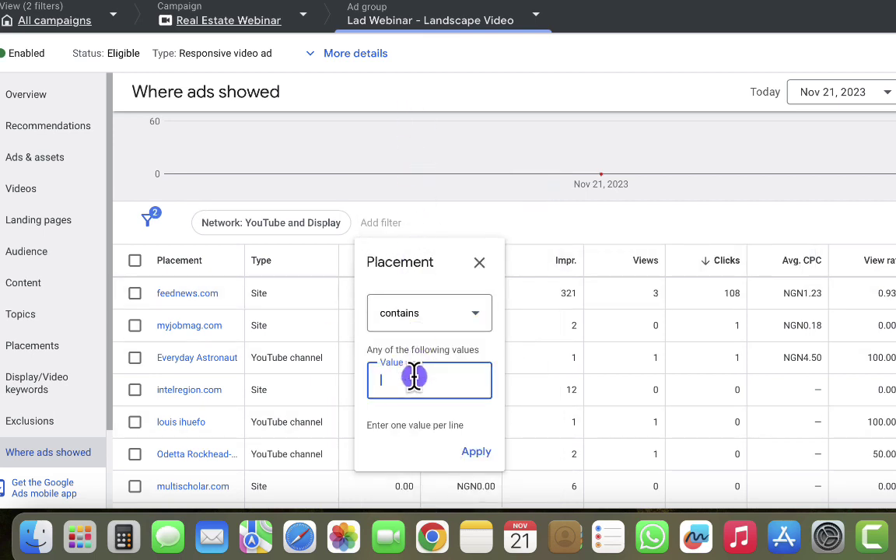
text(.com)
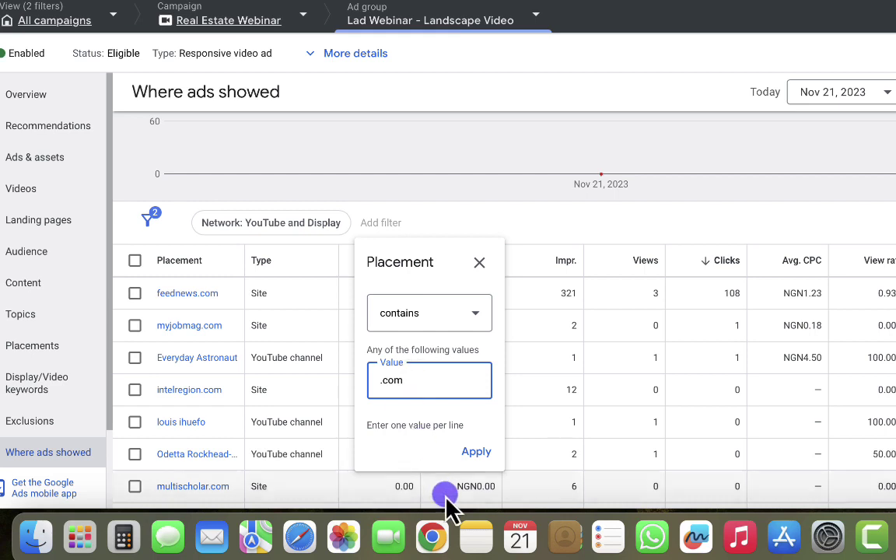
click(480, 450)
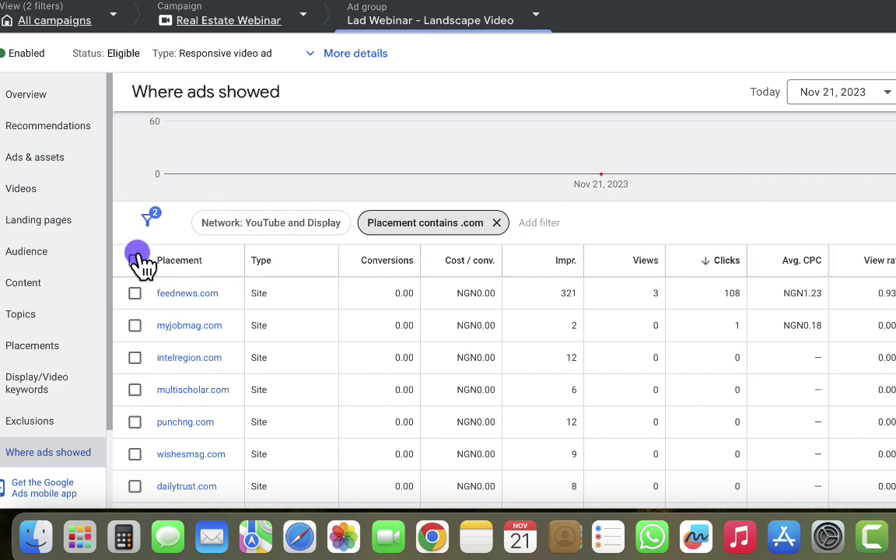
click(135, 262)
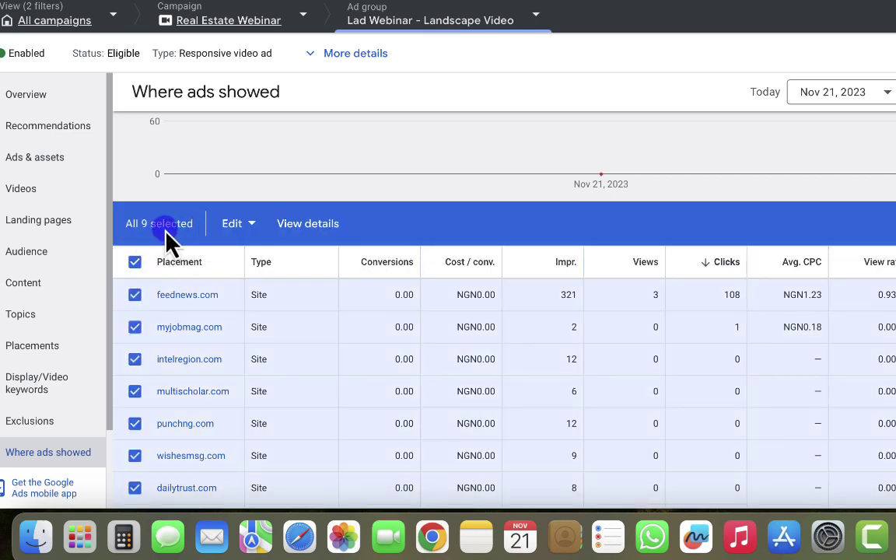